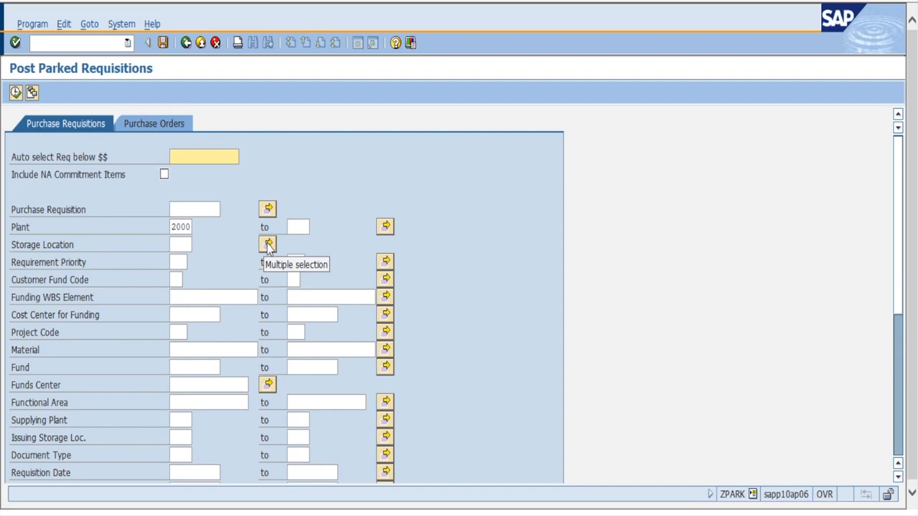
View the Storage Location multiple selection and the attributes screen for saving a variant, leaving both without entering anything.
click(268, 244)
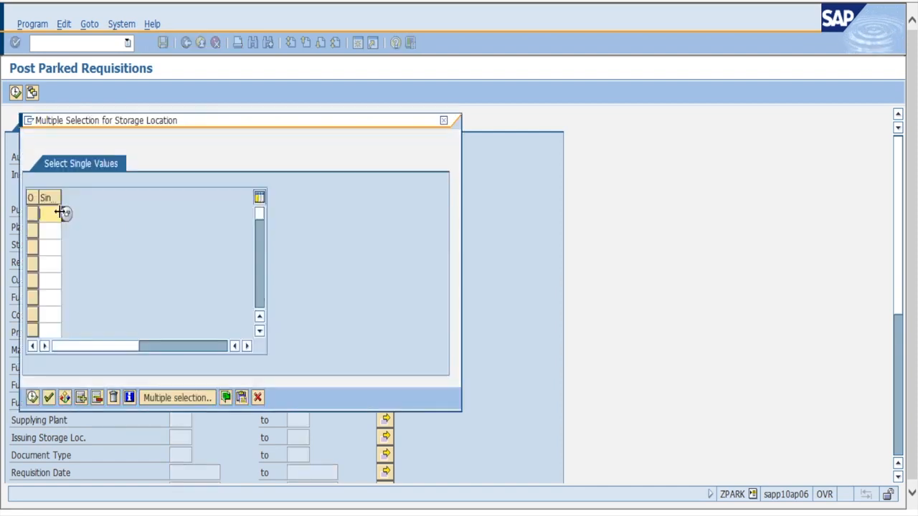
click(33, 397)
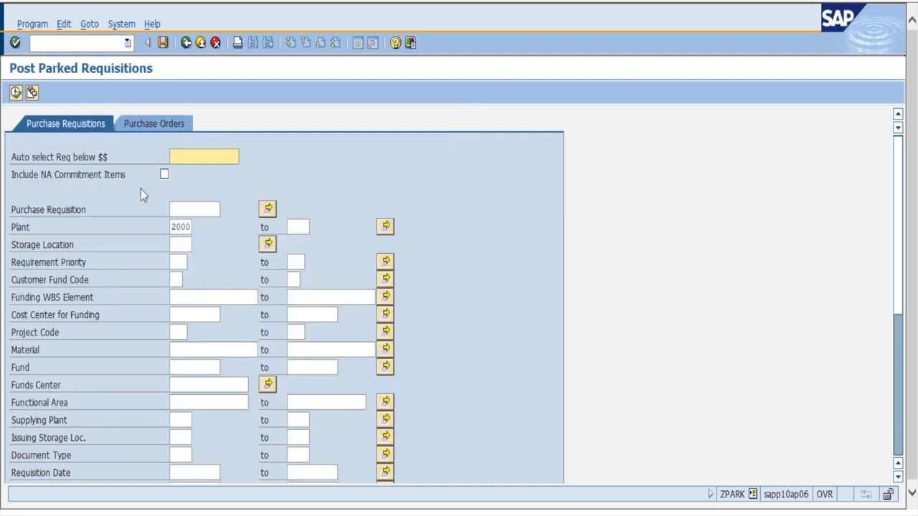
click(90, 24)
mouse_move(102, 41)
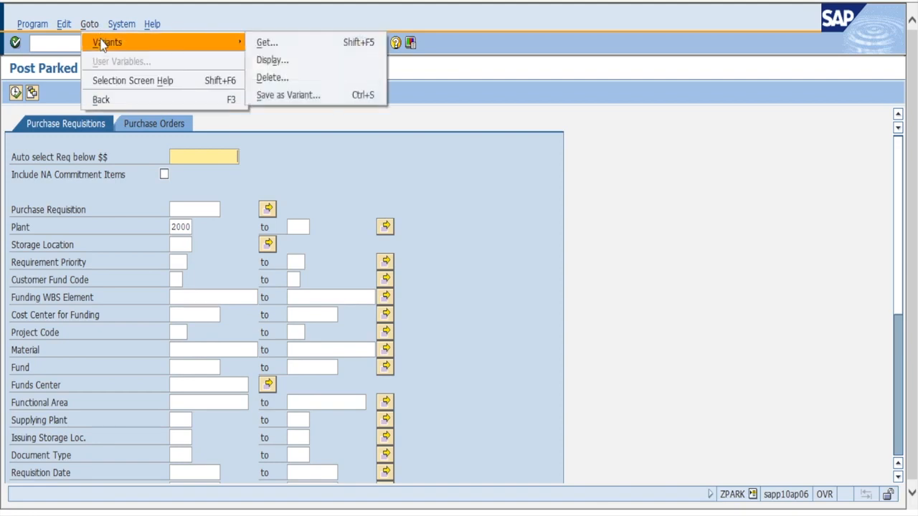
click(287, 95)
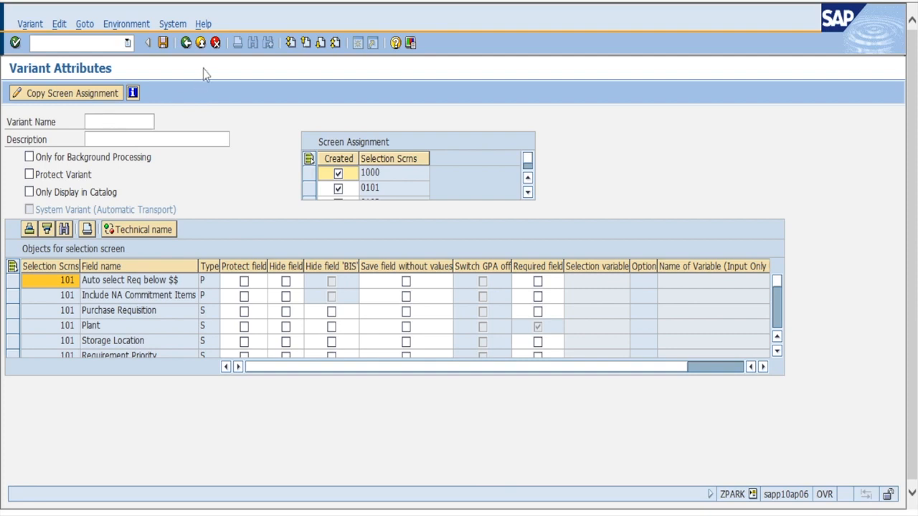
click(188, 44)
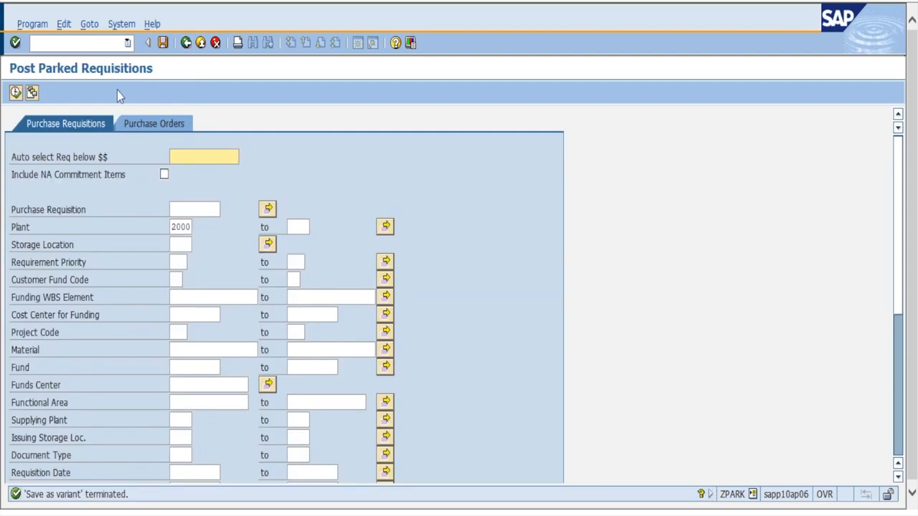
Load the saved selection variant "46th EN BN" into the purchase requisition criteria.
click(32, 93)
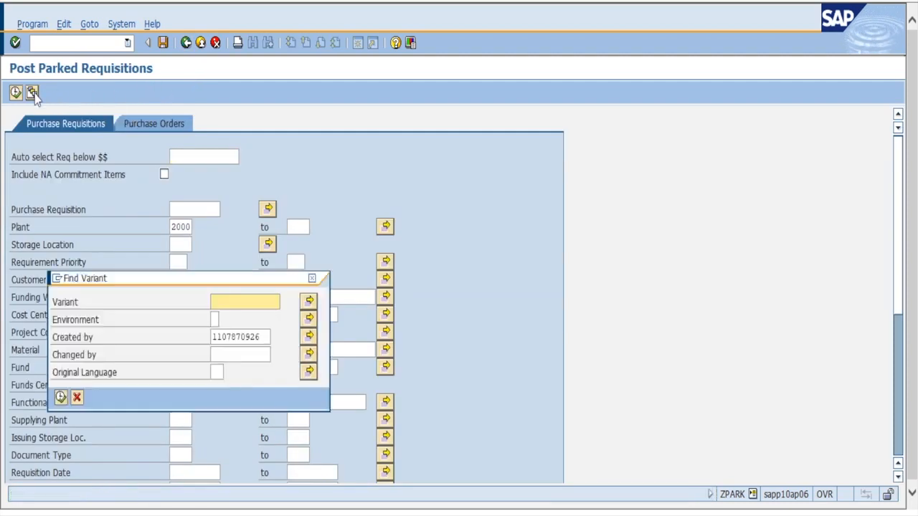
text(46)
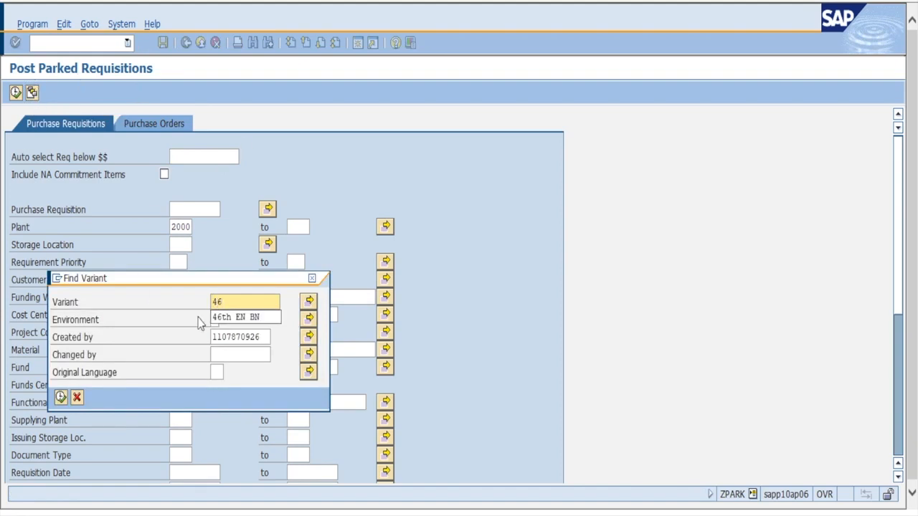
click(240, 319)
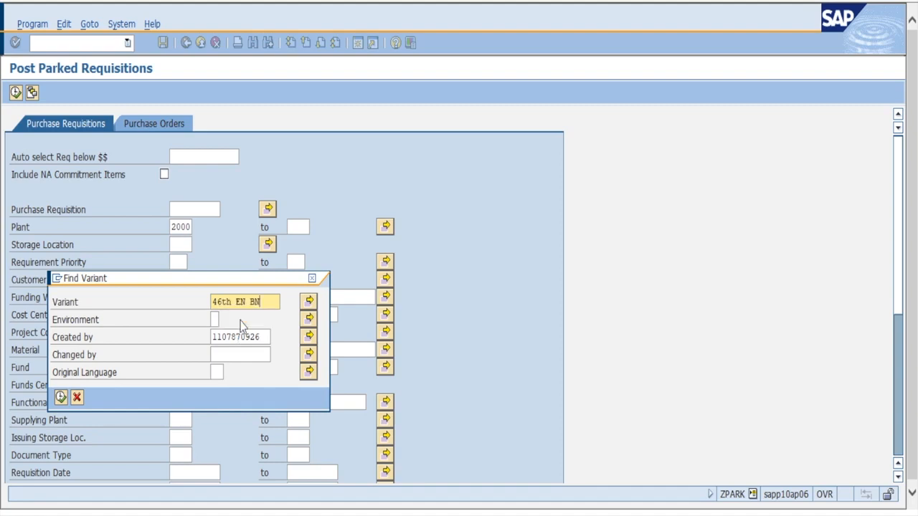
click(61, 396)
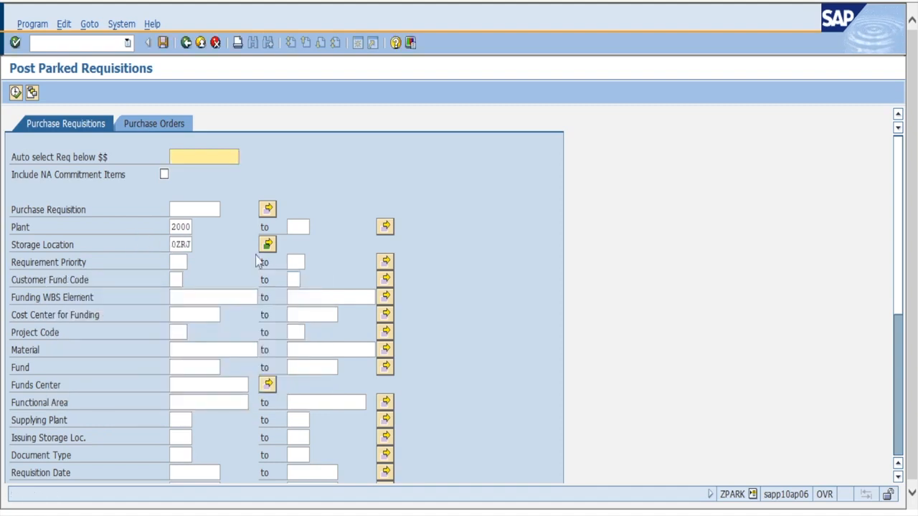
Check the variant's list of storage locations and run the parked requisitions report.
click(267, 244)
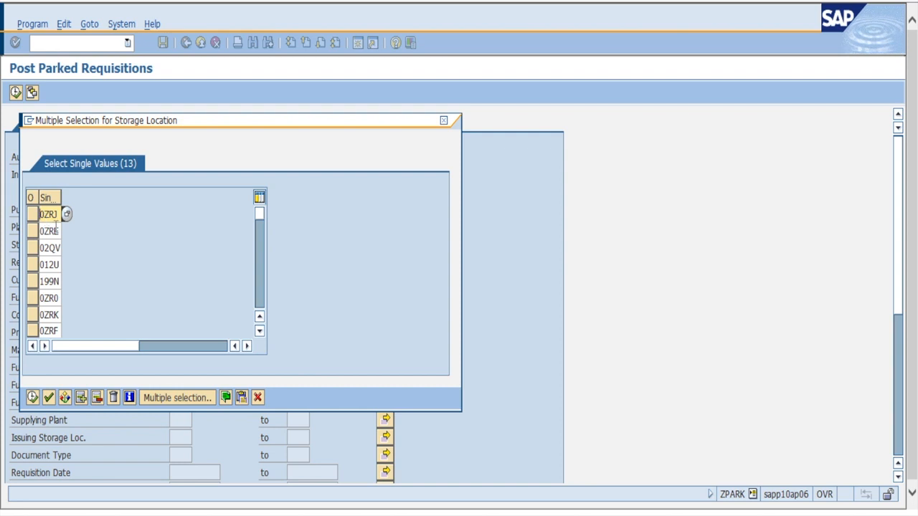
click(443, 121)
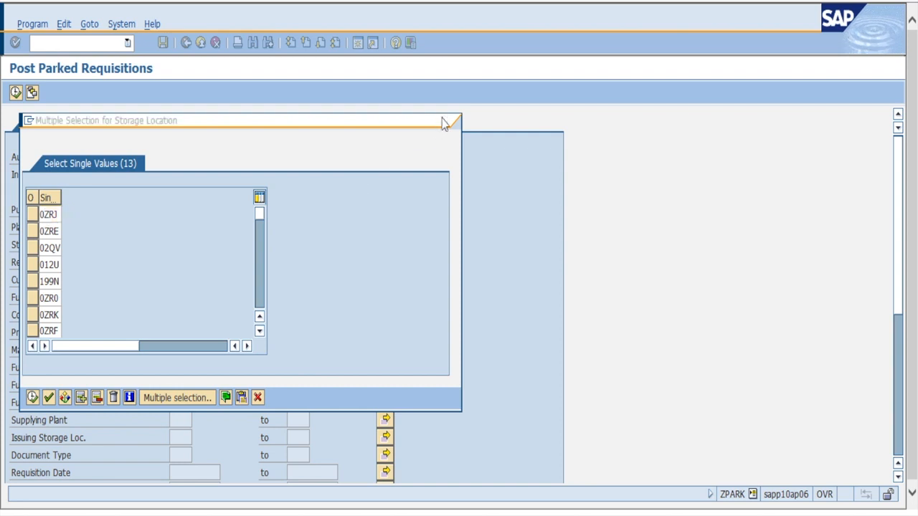
click(15, 92)
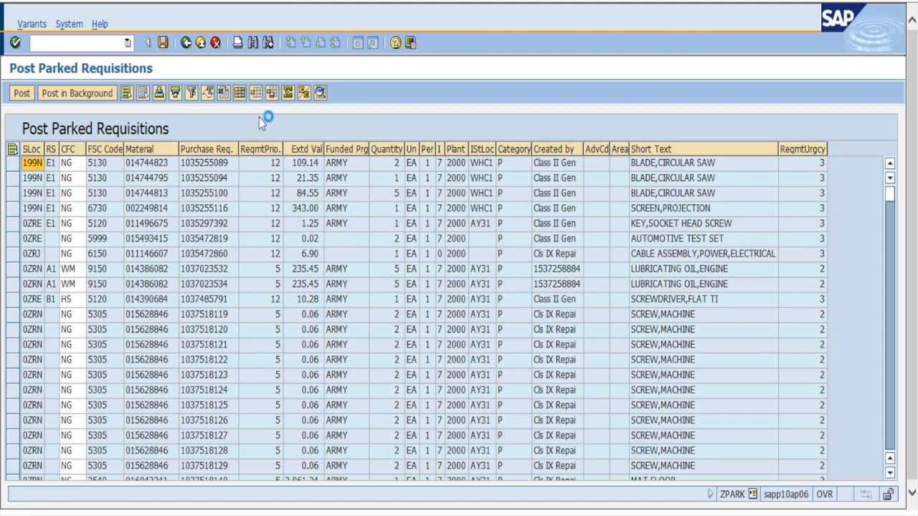
Apply one of the saved ZPARK layouts to the requisition list and review its columns across the full width.
click(256, 94)
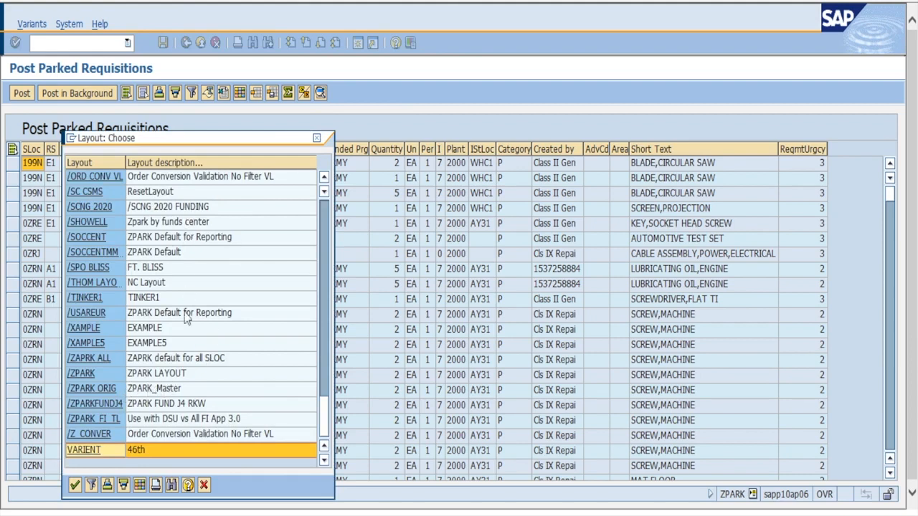
double_click(165, 395)
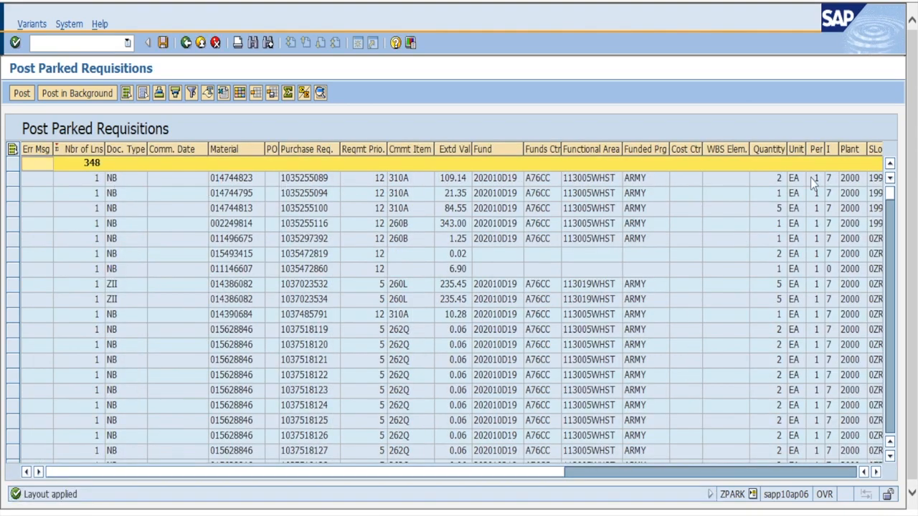
drag(350, 473, 724, 473)
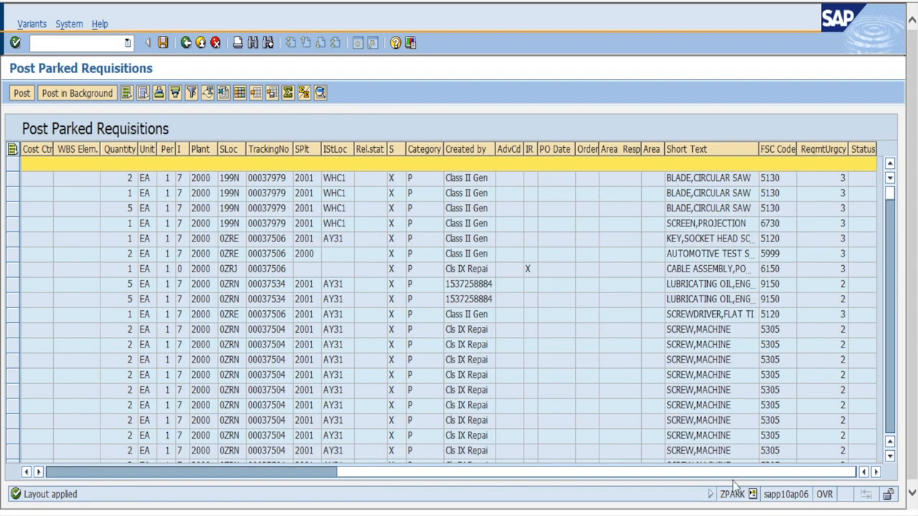
drag(467, 462, 420, 462)
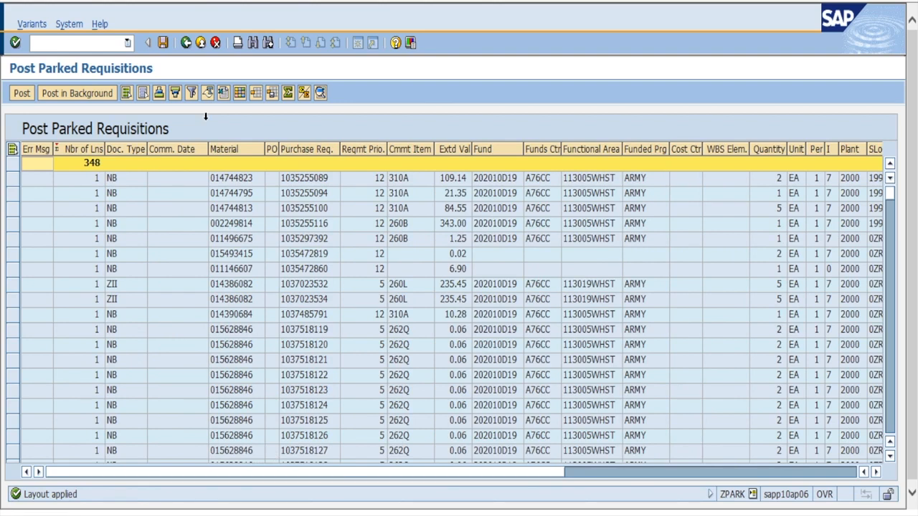
In the layout, hide the Error Message and Nbr of Lines columns and add Customer Fund Code to the displayed columns.
click(239, 94)
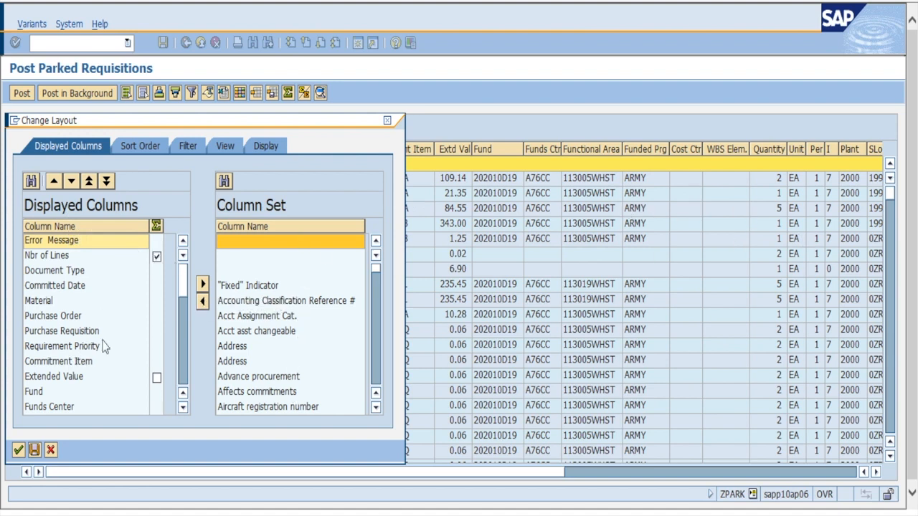
click(57, 240)
click(57, 241)
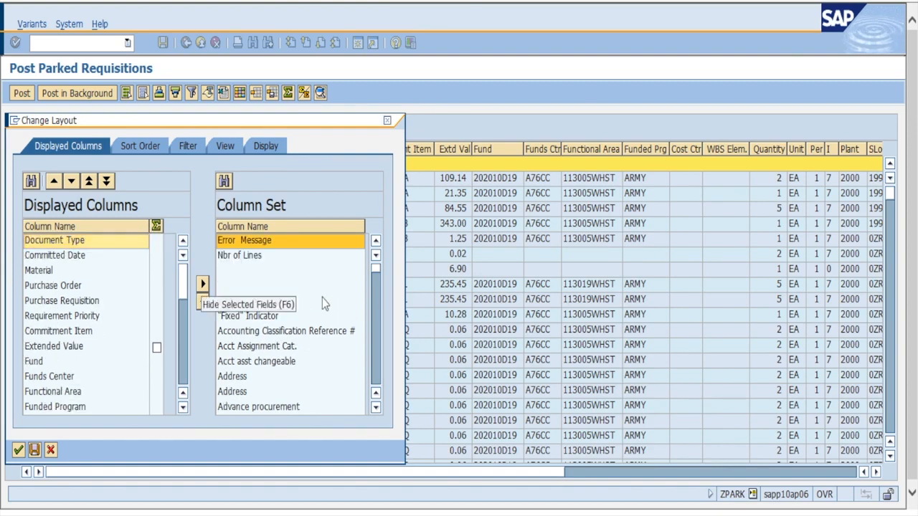
scroll(322, 298, down, 5)
scroll(315, 301, down, 5)
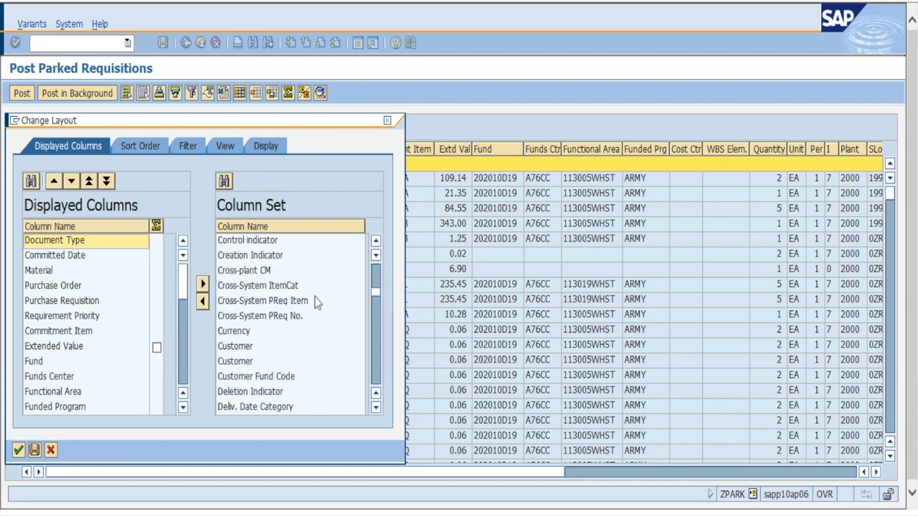
double_click(265, 332)
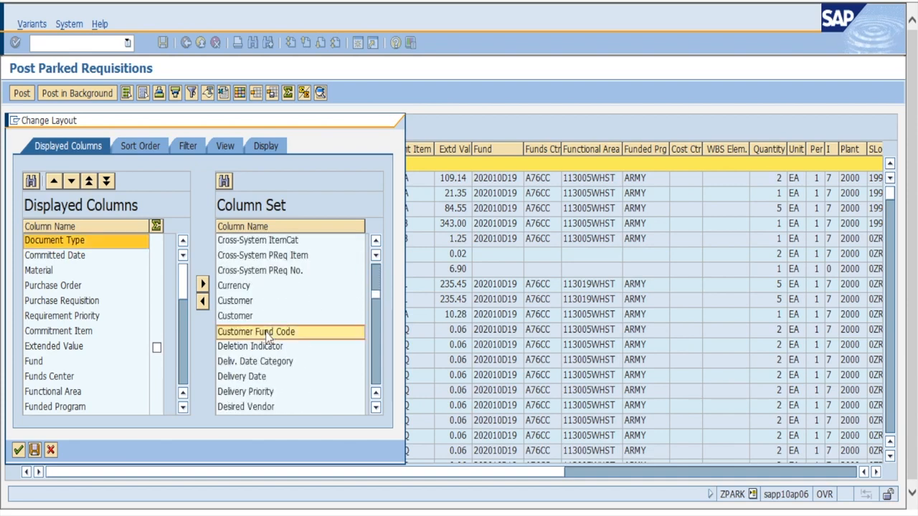
Move the displayed columns from Extended Value through Quantity Requested directly after Committed Date and apply the layout.
drag(156, 346, 165, 406)
drag(182, 281, 183, 311)
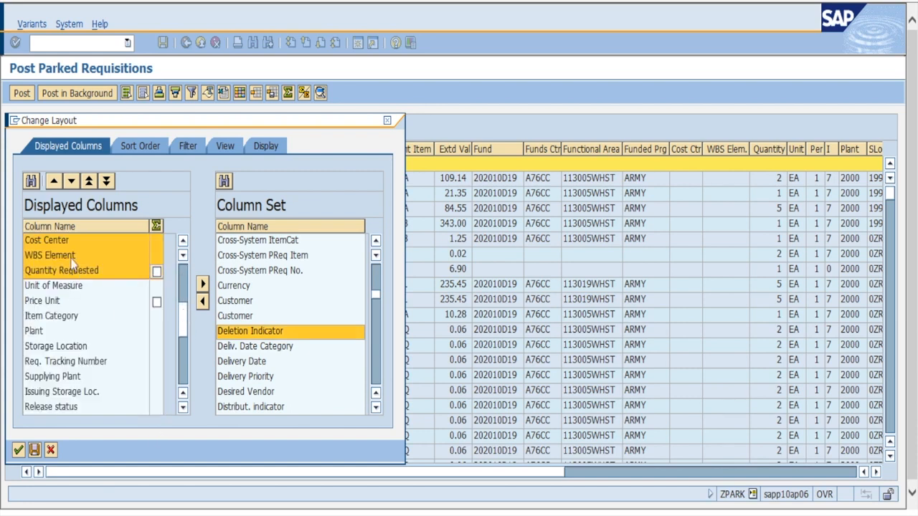
scroll(62, 291, up, 3)
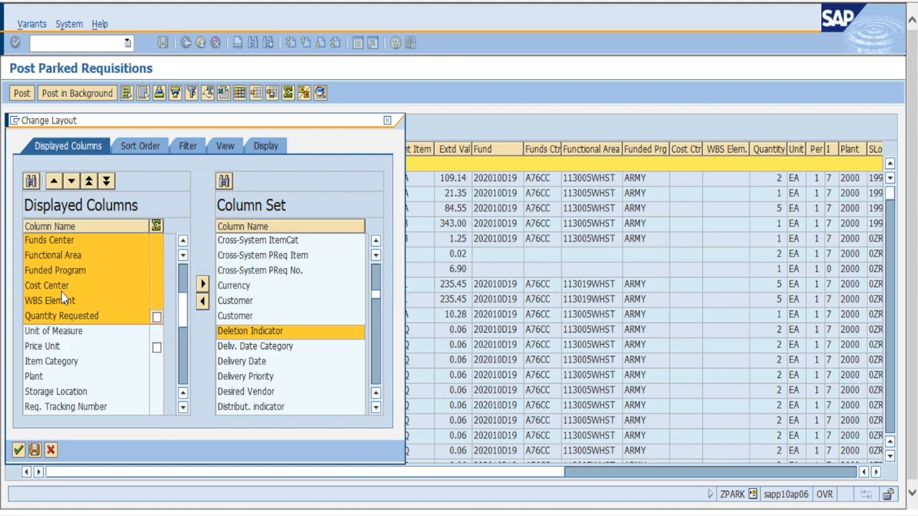
click(88, 182)
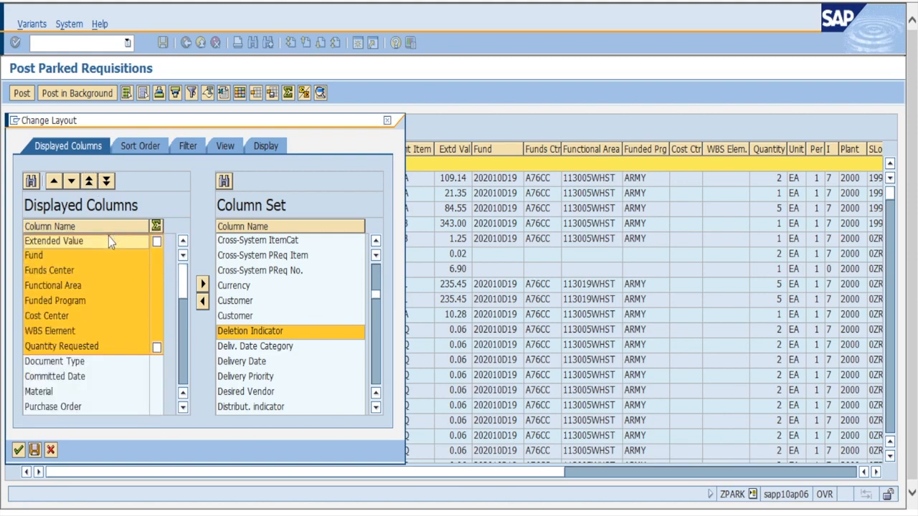
click(71, 181)
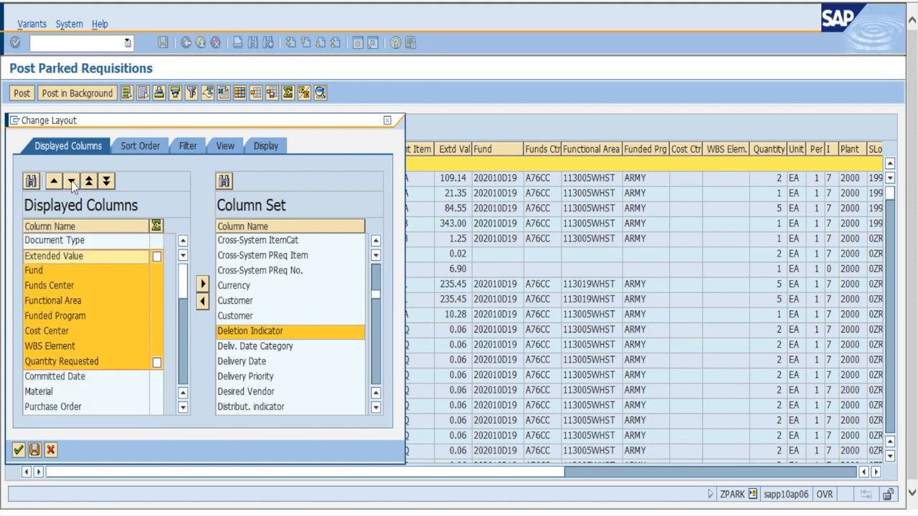
click(71, 181)
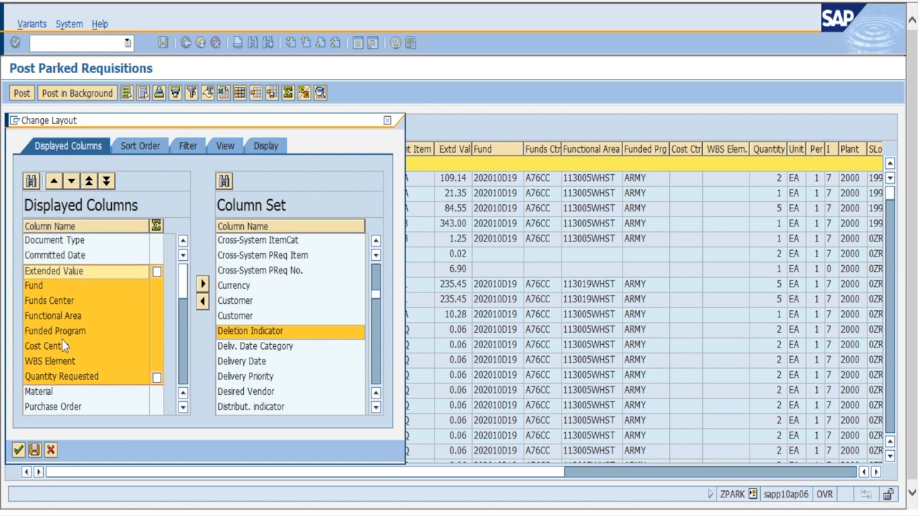
click(18, 450)
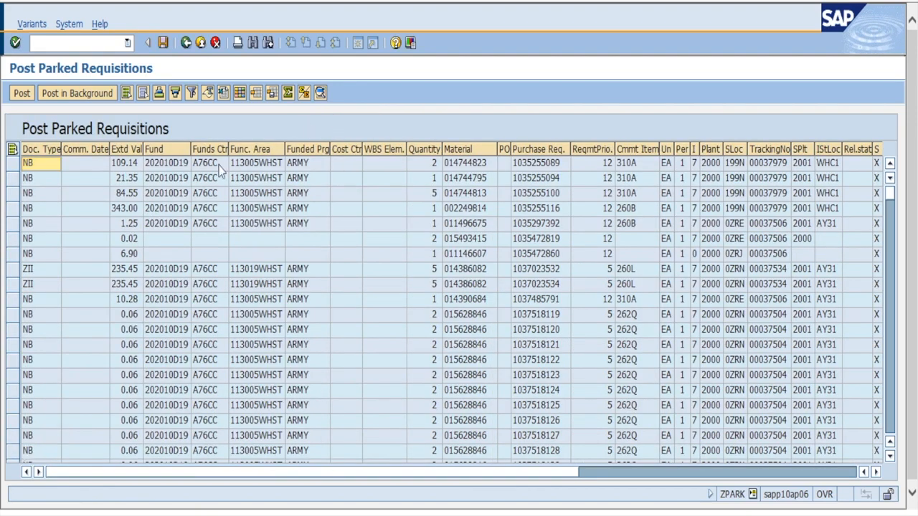
View the options for saving the changed layout and leave without saving.
click(273, 95)
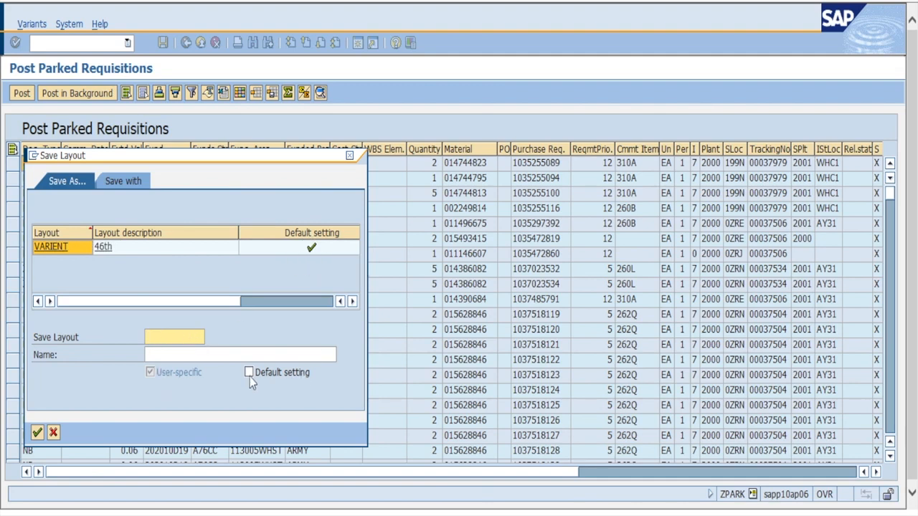
click(349, 155)
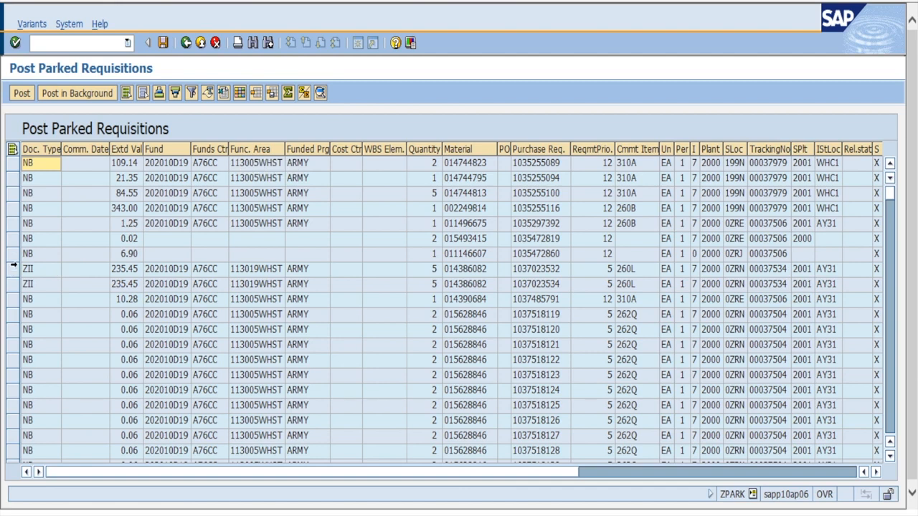
Select the first four requisition lines, start posting them and decline the commitment value confirmation.
click(13, 269)
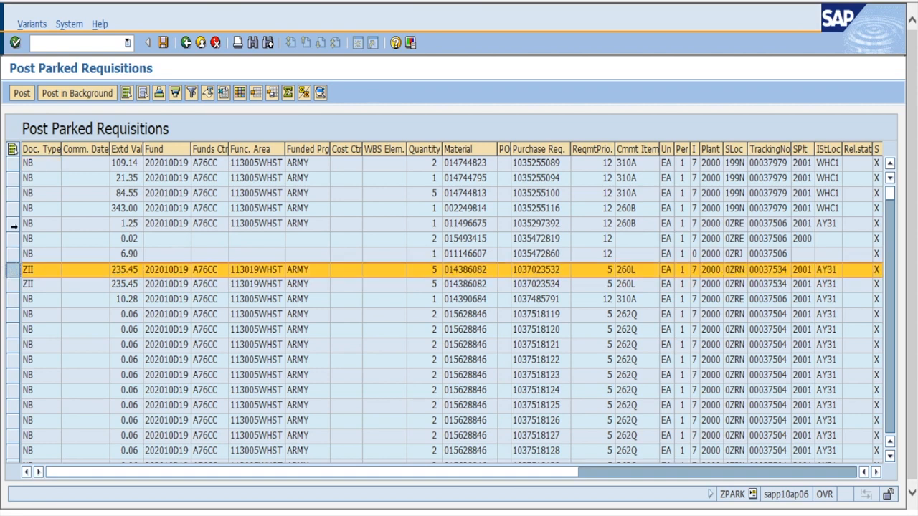
click(12, 149)
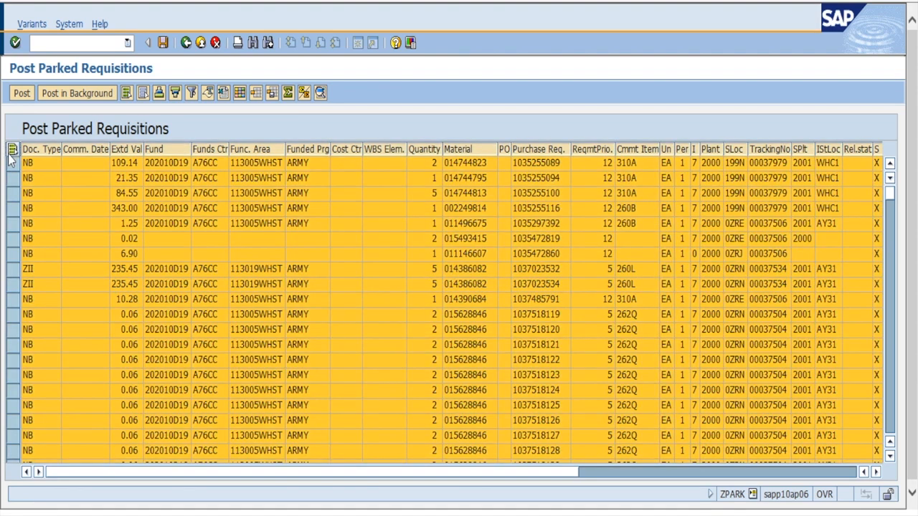
click(12, 164)
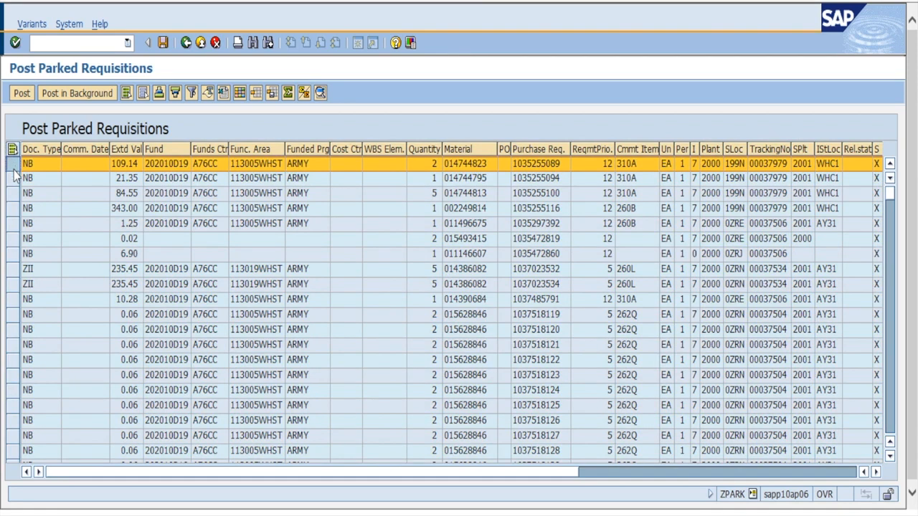
ctrl+click(13, 179)
ctrl+click(12, 193)
ctrl+click(12, 209)
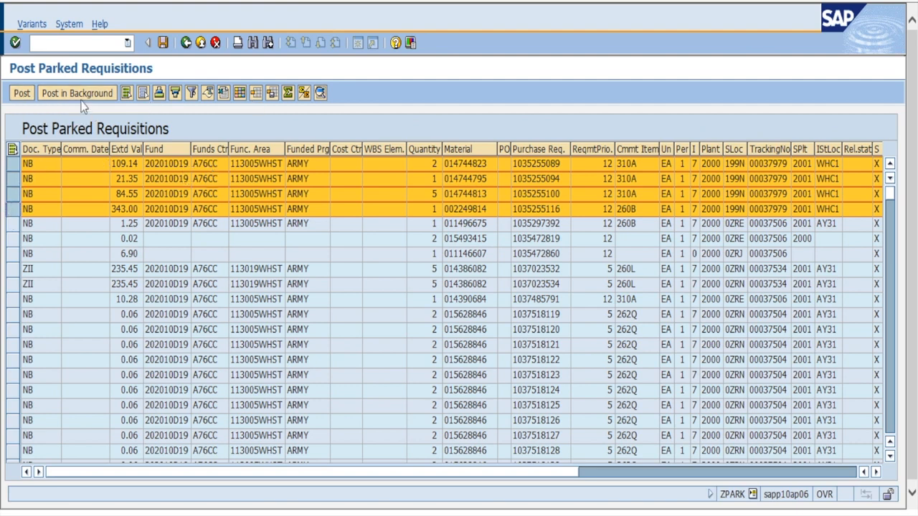
click(24, 96)
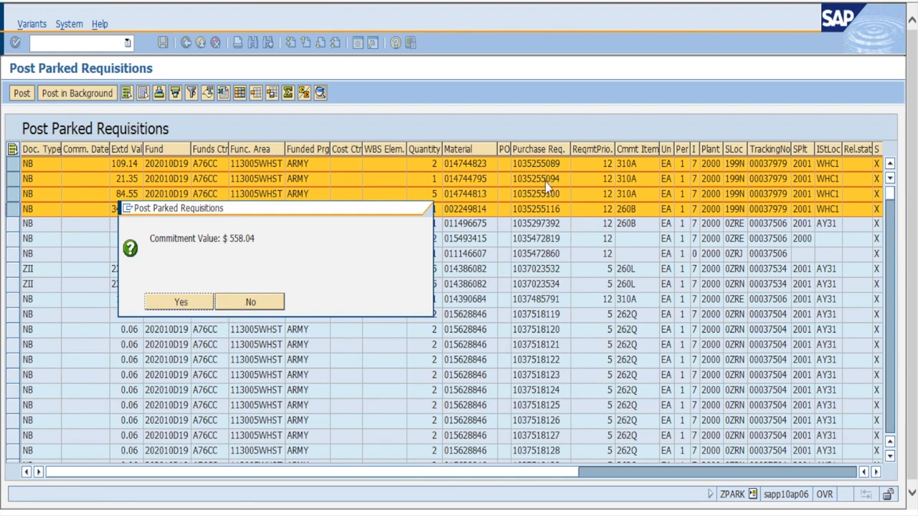
click(235, 308)
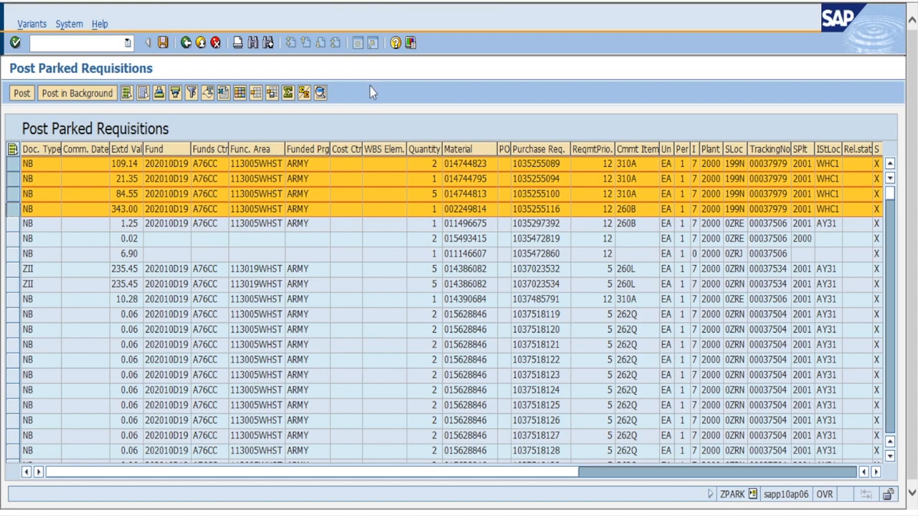
Select all requisition lines and start exporting them to a spreadsheet.
click(12, 148)
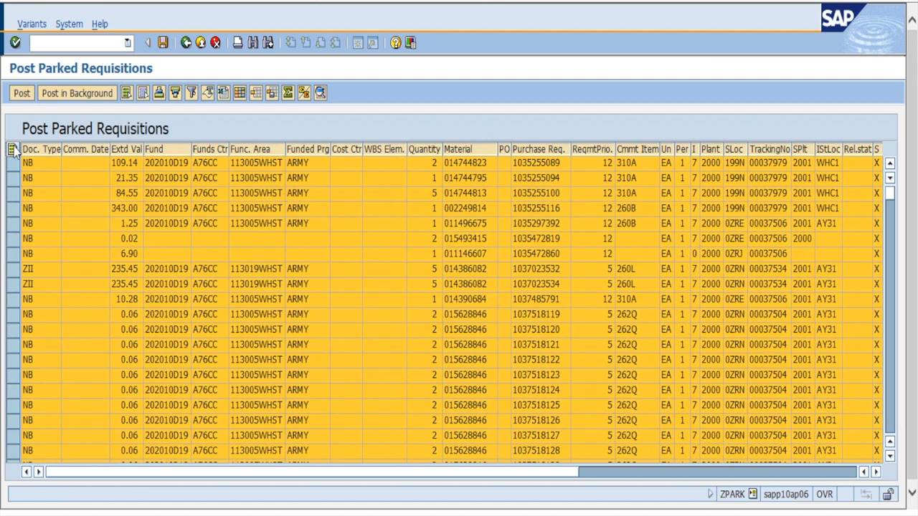
right_click(15, 147)
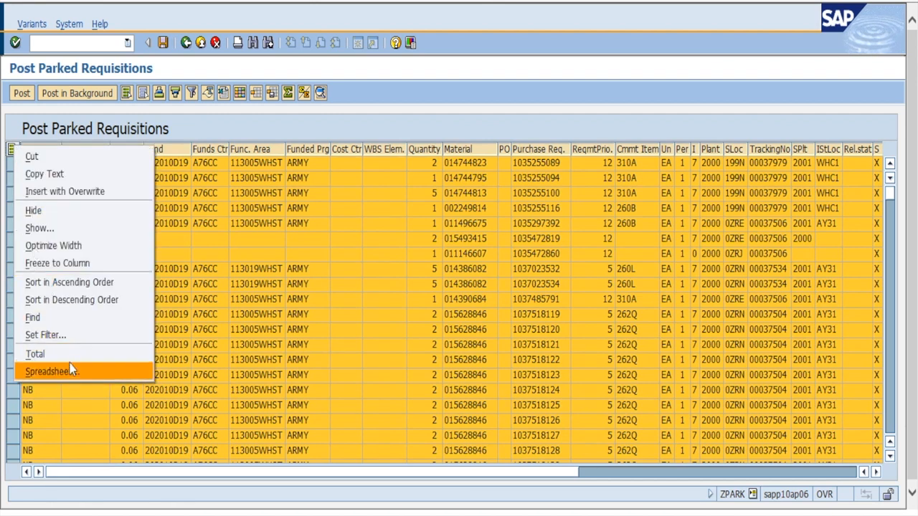
click(48, 371)
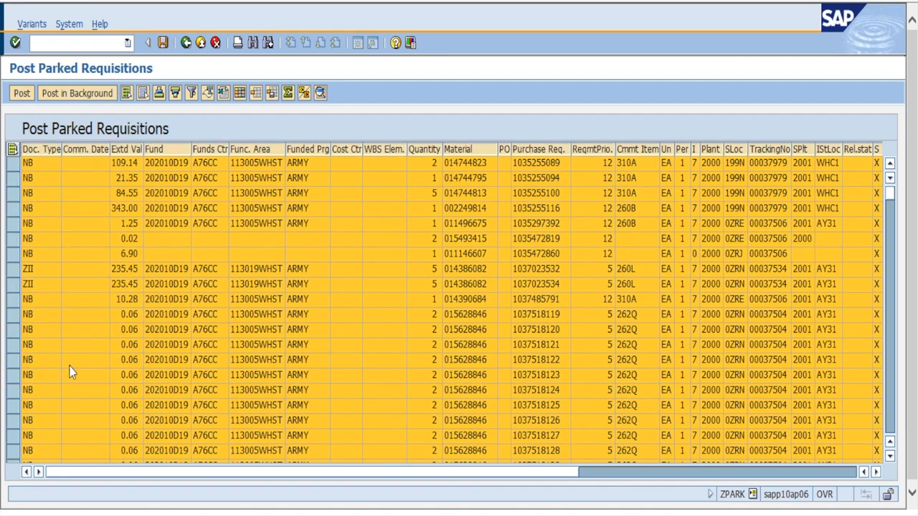